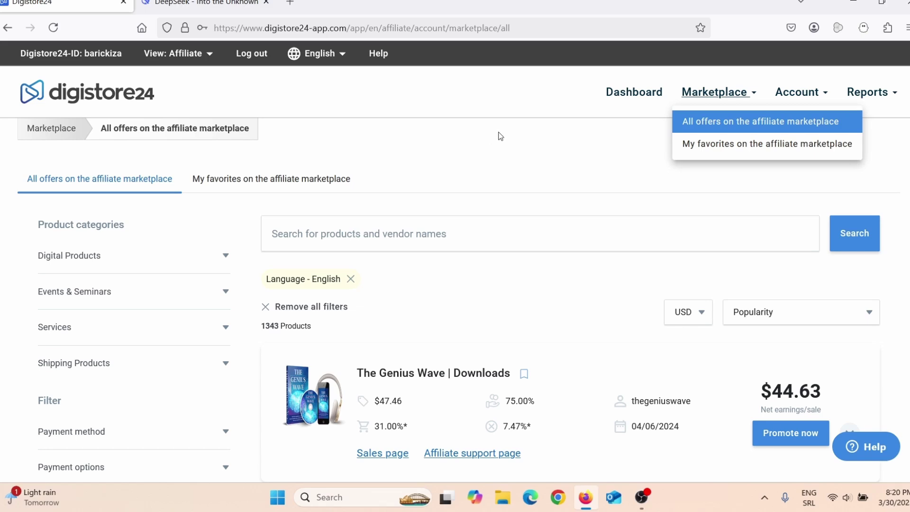
# Step: Search the Digistore24 marketplace for 'dog' and browse the results
pyautogui.click(488, 233)
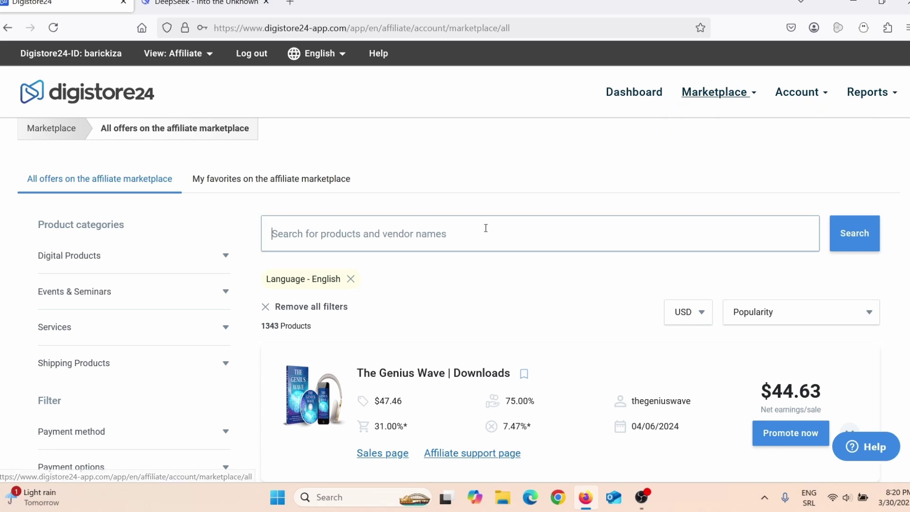
pyautogui.write('dog')
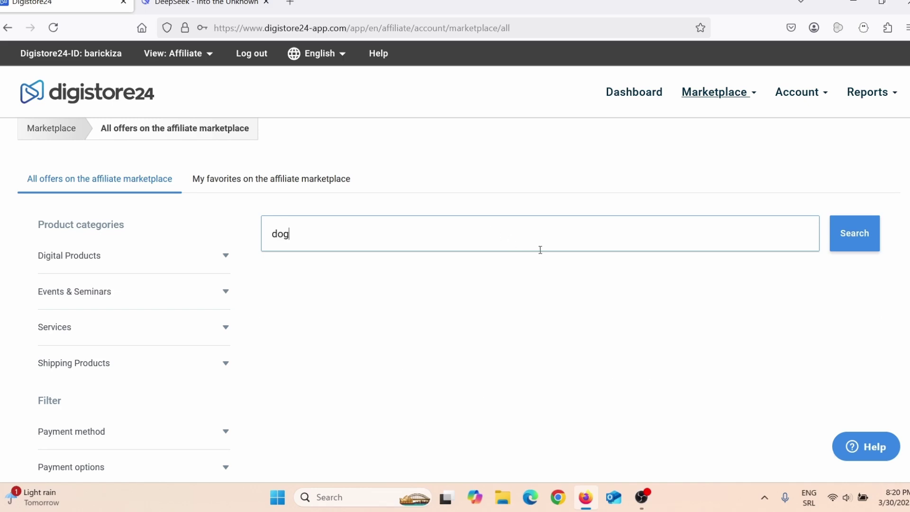
pyautogui.scroll(-5, 567, 300)
pyautogui.scroll(-15, 566, 300)
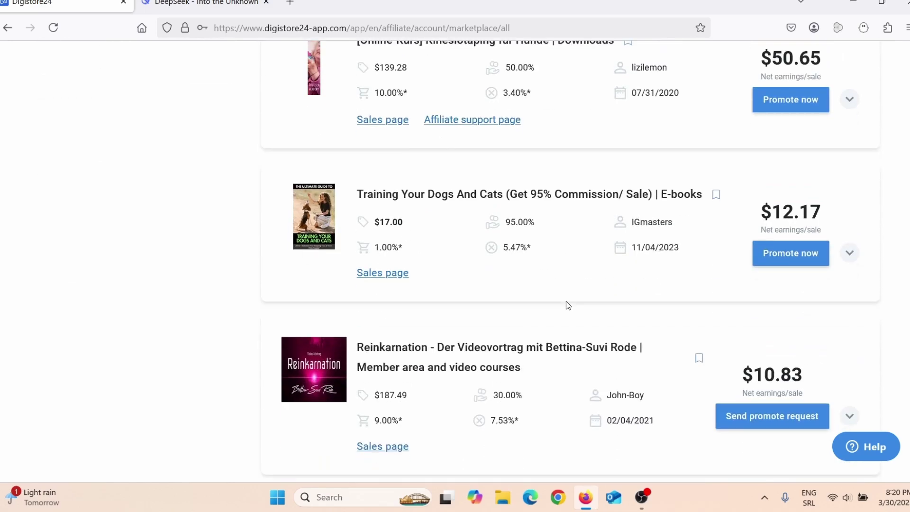
pyautogui.scroll(-5, 512, 281)
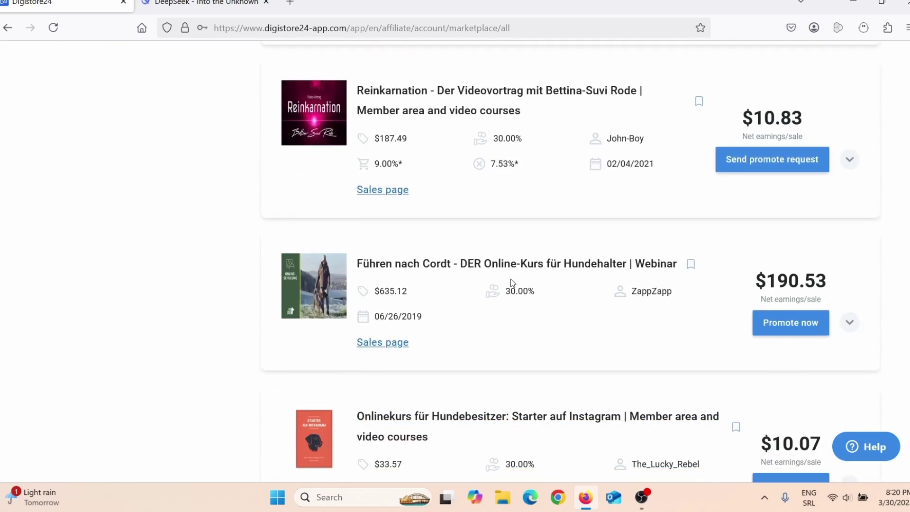
pyautogui.scroll(-8, 512, 280)
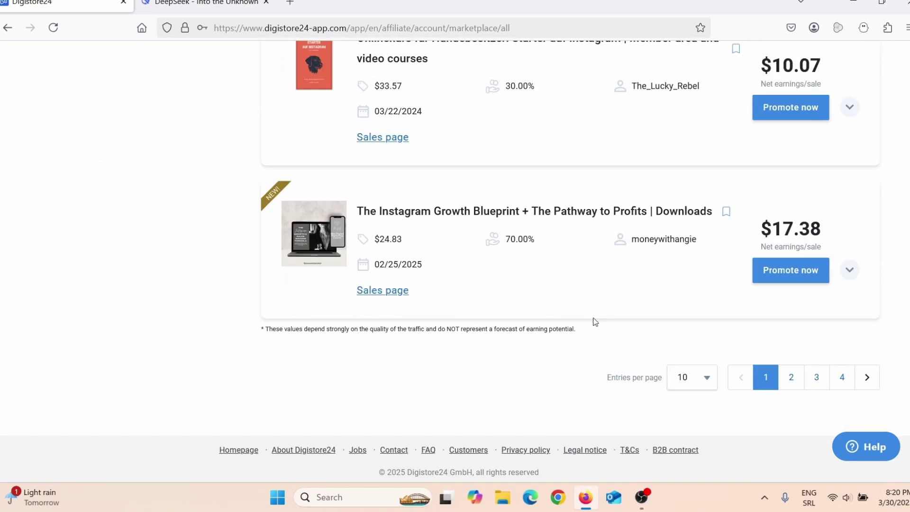
# Step: View the second page of dog results, then go to the DeepSeek chat
pyautogui.click(792, 377)
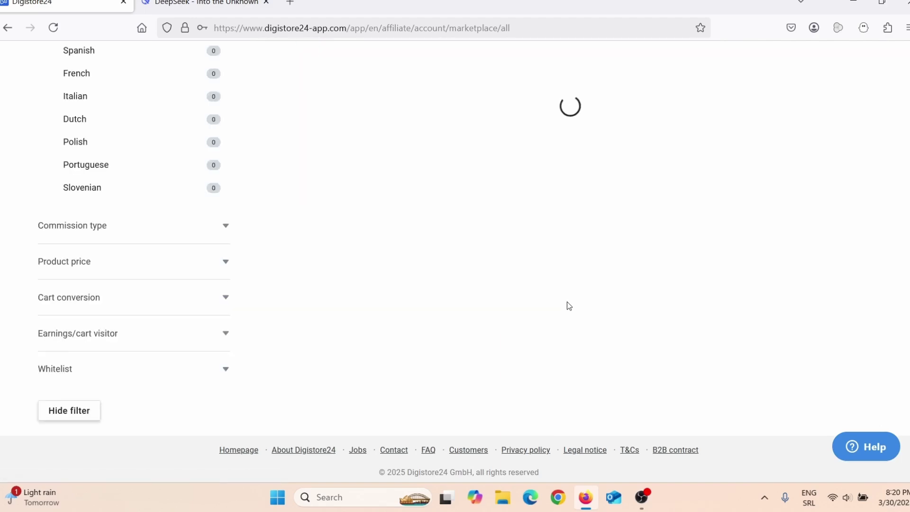
pyautogui.scroll(-15, 567, 302)
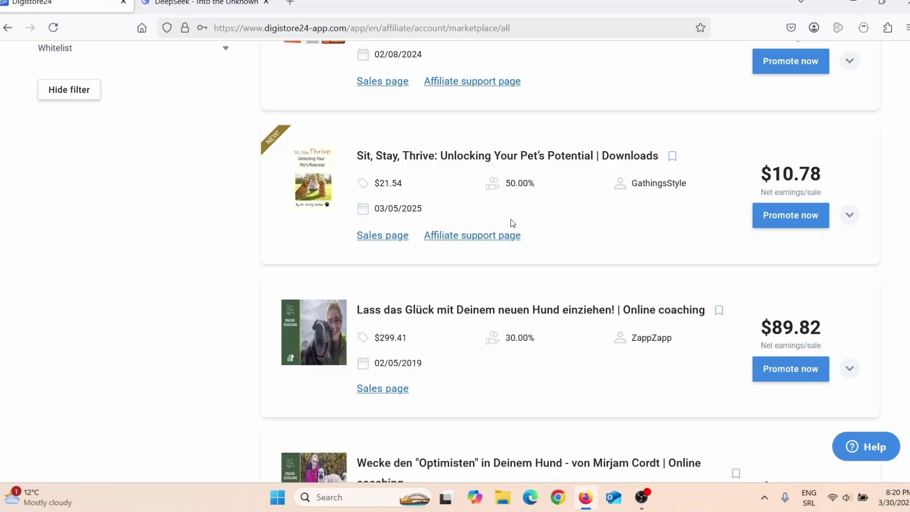
pyautogui.click(216, 5)
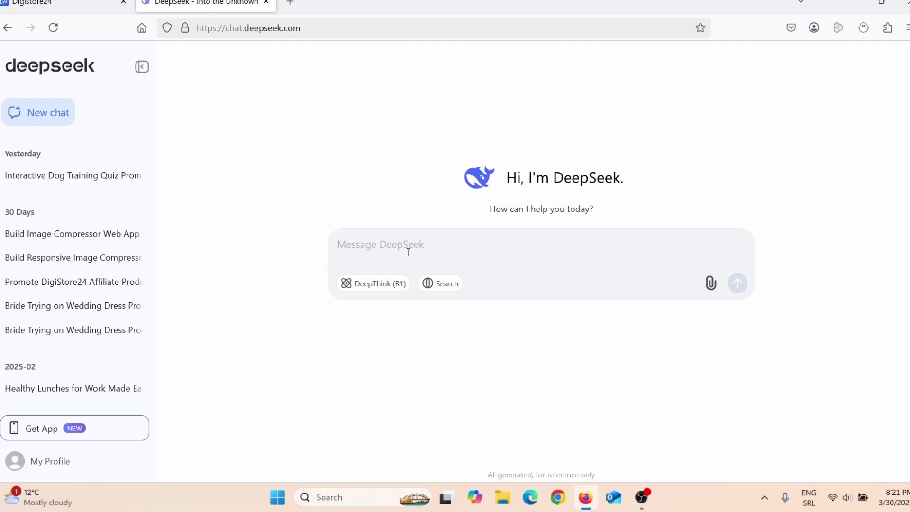
# Step: Ask DeepSeek: 'Give me prompt for interactive dog training quiz'
pyautogui.write('Give me prompt for interactive dog training quiz')
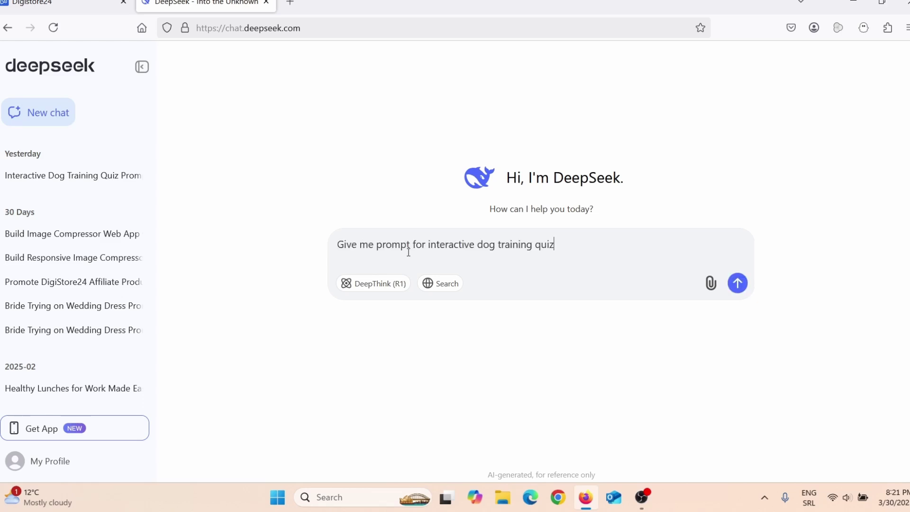
pyautogui.press('Return')
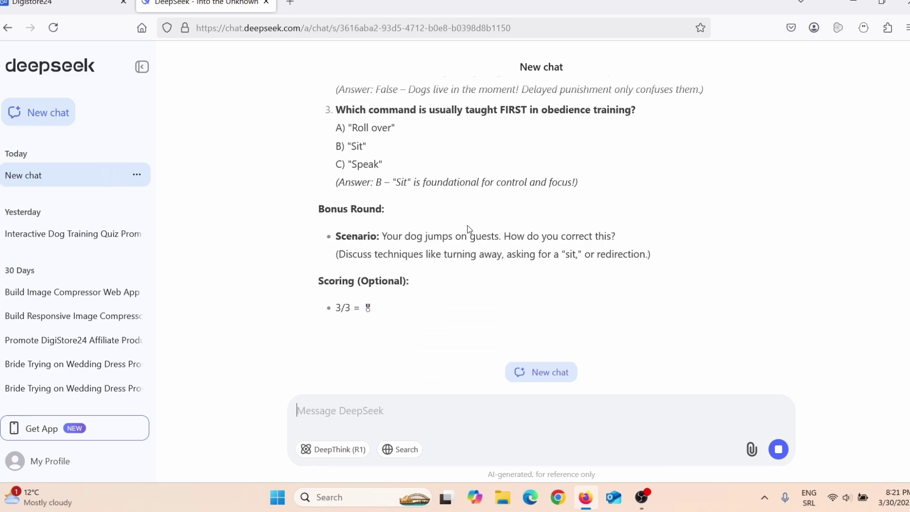
# Step: Read DeepSeek's reply and answer its closing question with 'yes generate a full quiz'
pyautogui.scroll(3, 444, 209)
pyautogui.scroll(5, 441, 241)
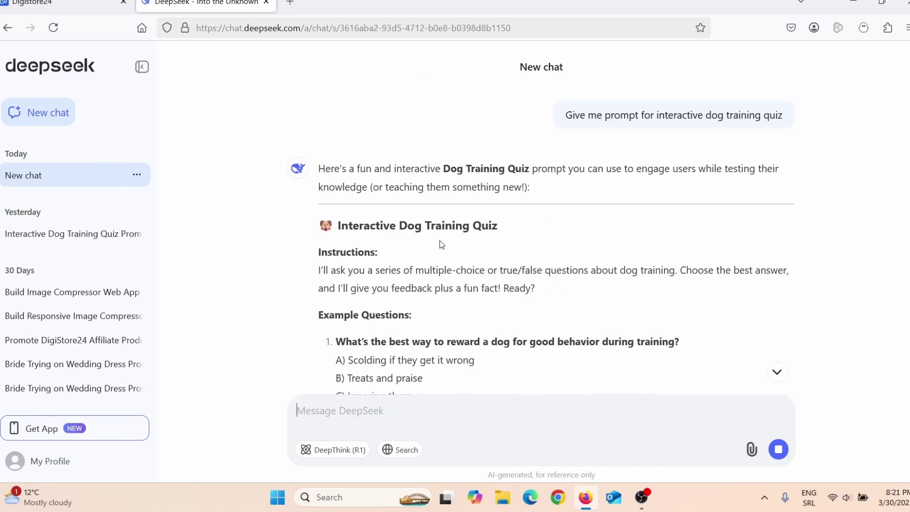
pyautogui.scroll(-2, 360, 262)
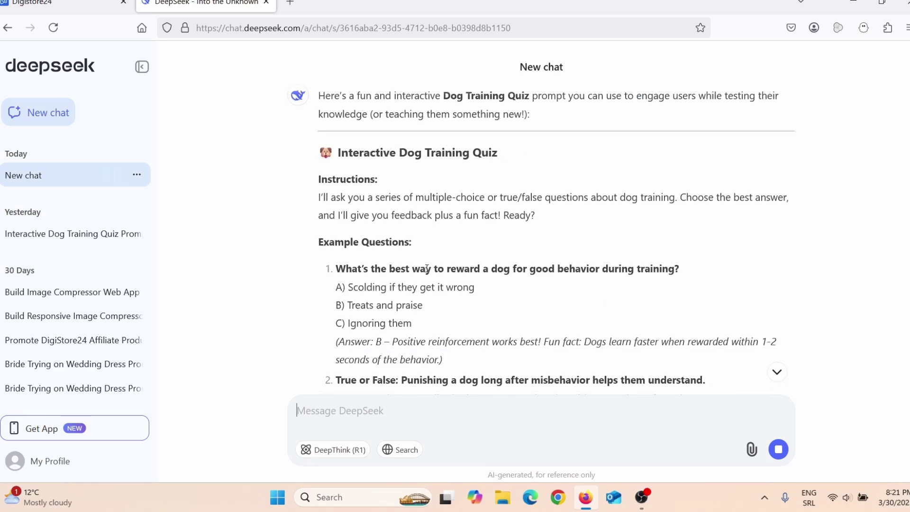
pyautogui.scroll(-2, 427, 266)
pyautogui.scroll(-4, 433, 188)
pyautogui.scroll(-7, 489, 242)
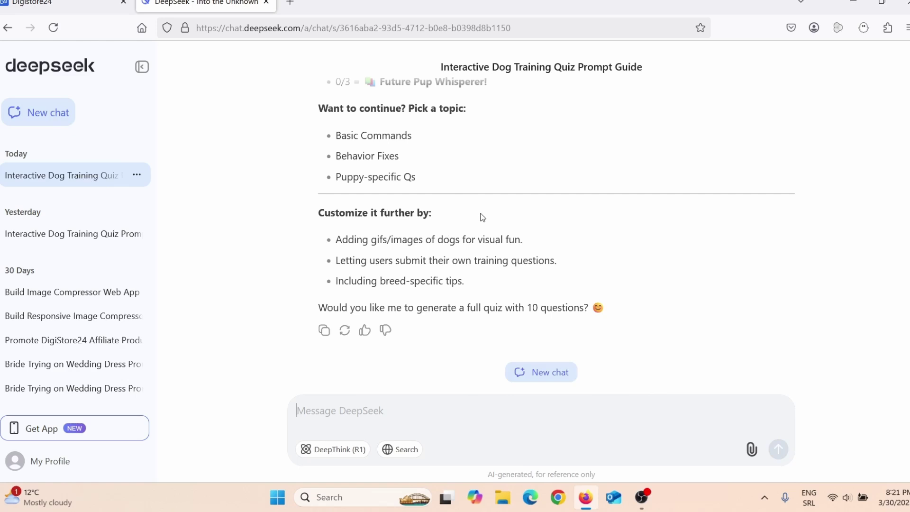
pyautogui.moveTo(328, 309); pyautogui.dragTo(405, 313)
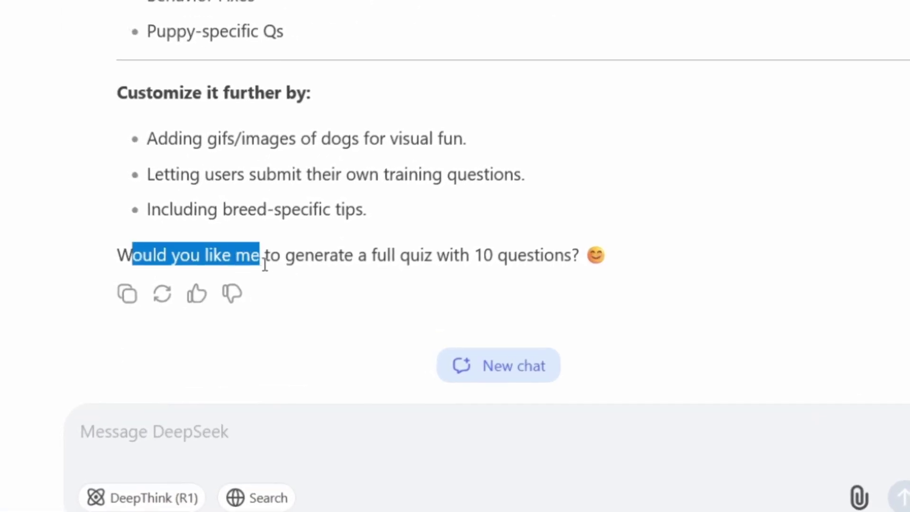
pyautogui.moveTo(265, 264); pyautogui.dragTo(597, 277)
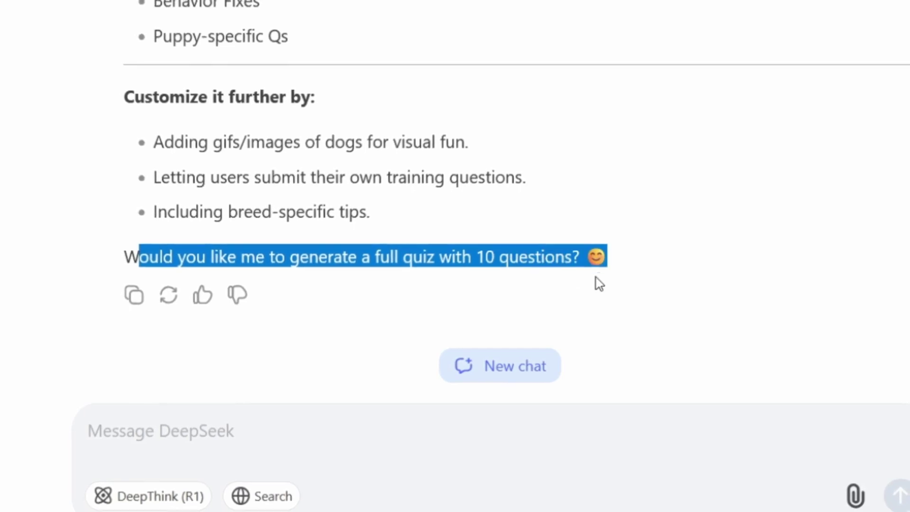
pyautogui.click(197, 439)
pyautogui.write('yes generate a full quiz')
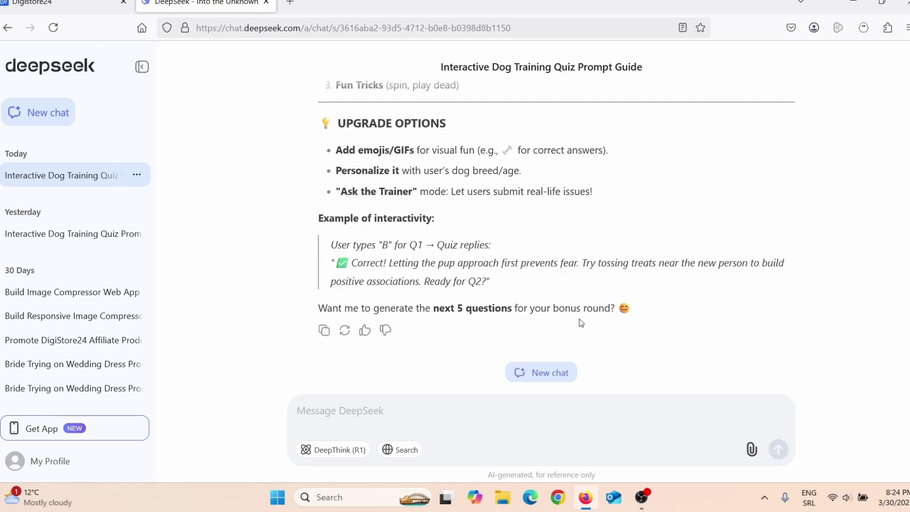
# Step: Review the generated quiz and send the request 'Convert this quiz in to html'
pyautogui.scroll(12, 571, 304)
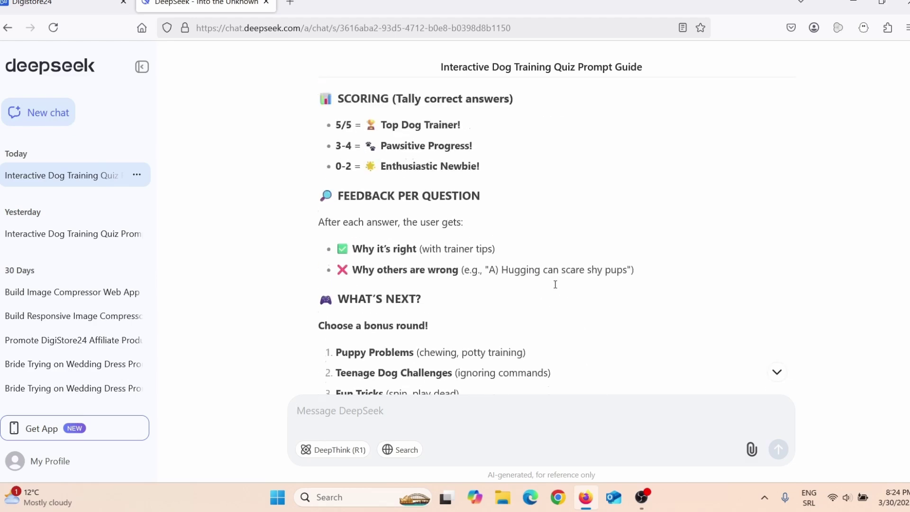
pyautogui.scroll(-3, 565, 313)
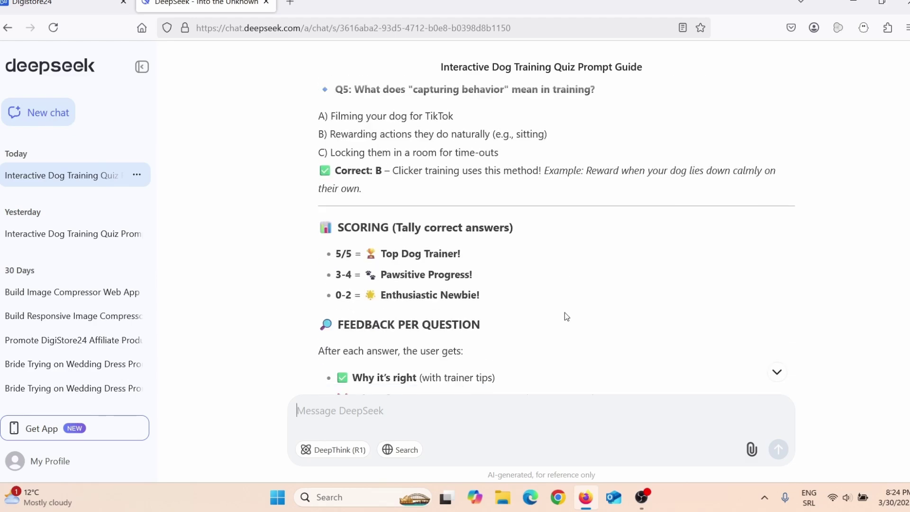
pyautogui.scroll(-10, 565, 311)
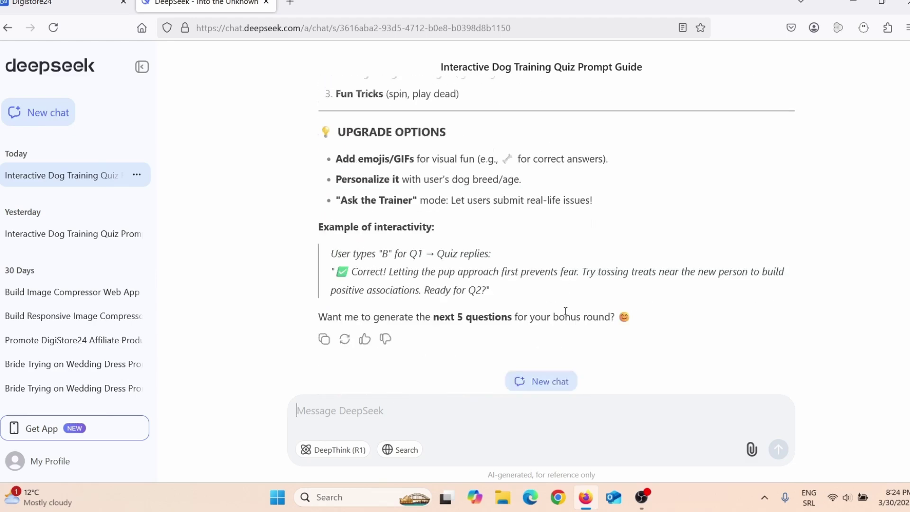
pyautogui.write('Convert this quiz in to html')
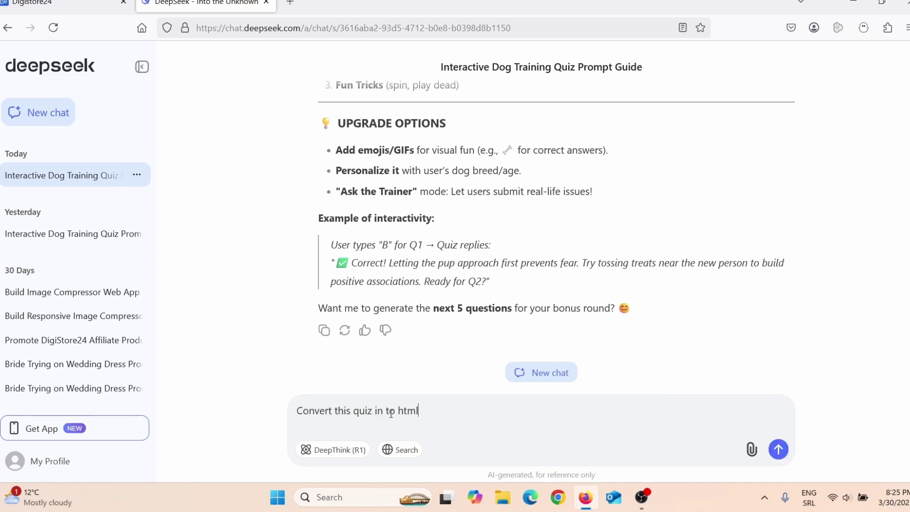
pyautogui.press('Return')
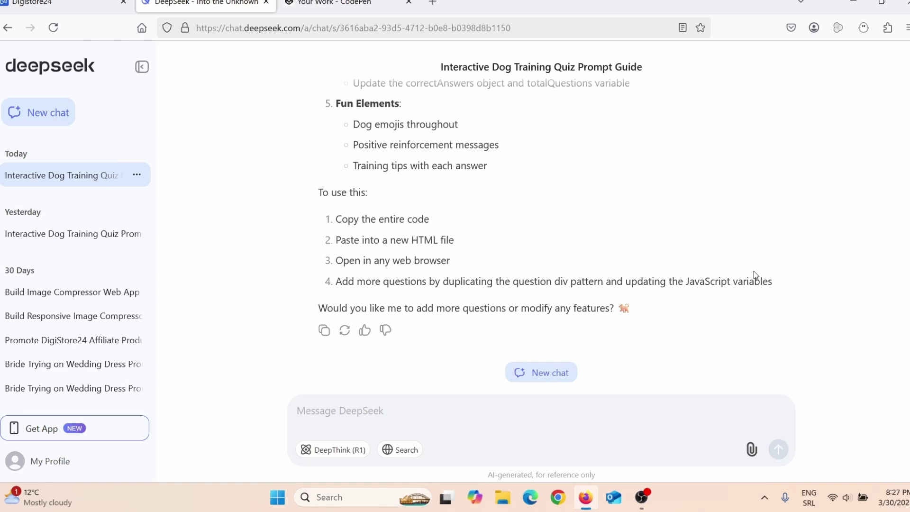
pyautogui.scroll(10, 710, 271)
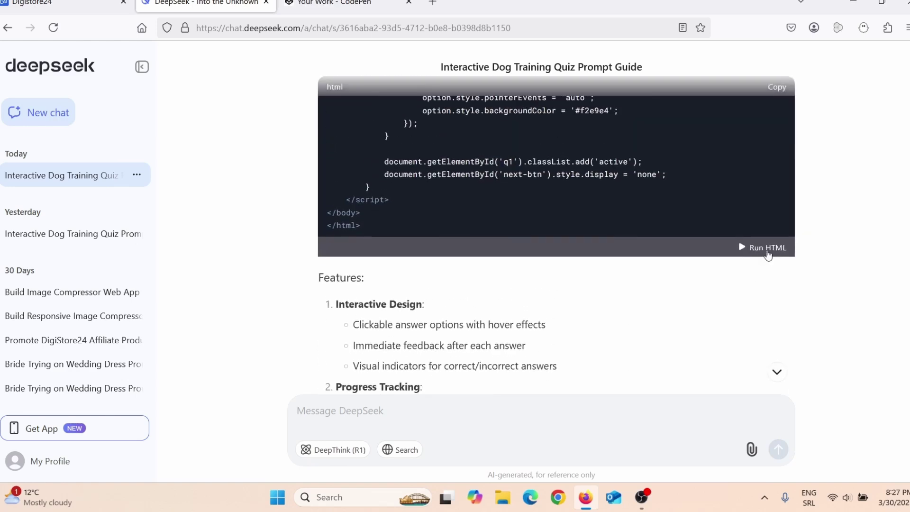
pyautogui.click(767, 248)
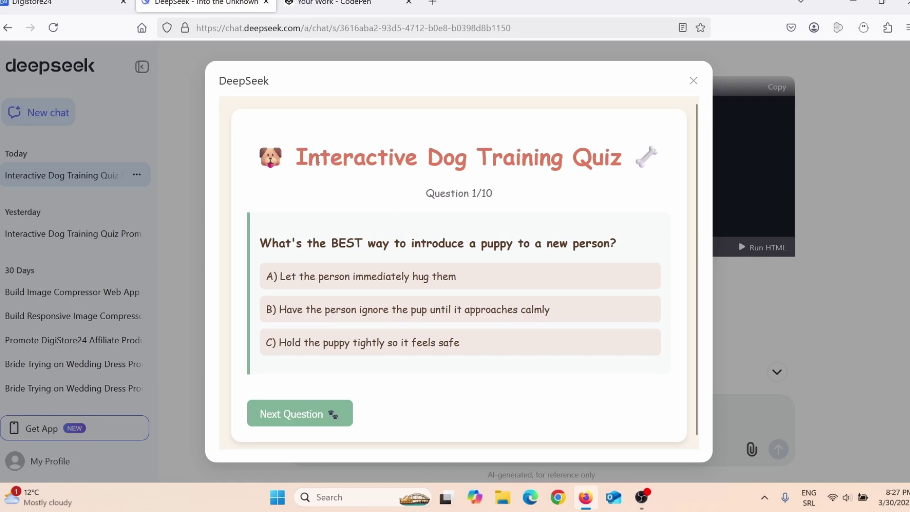
pyautogui.moveTo(300, 158); pyautogui.dragTo(635, 158)
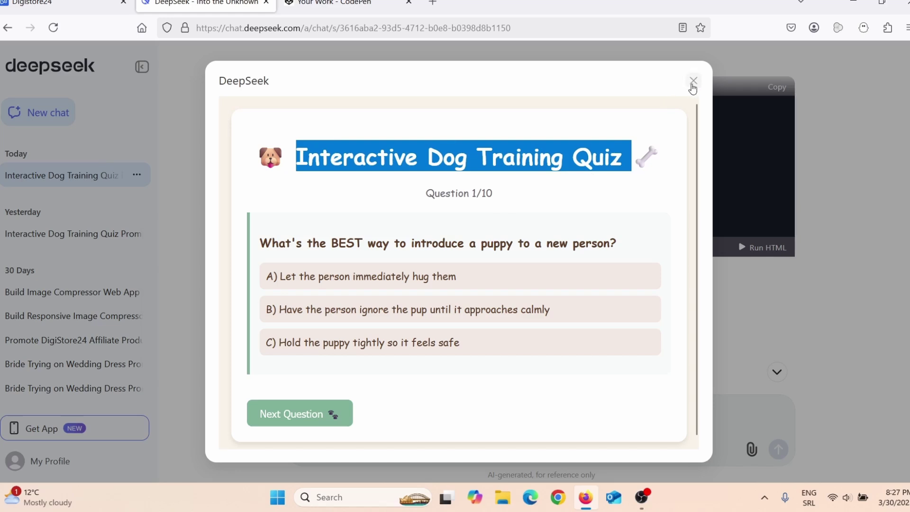
pyautogui.click(693, 81)
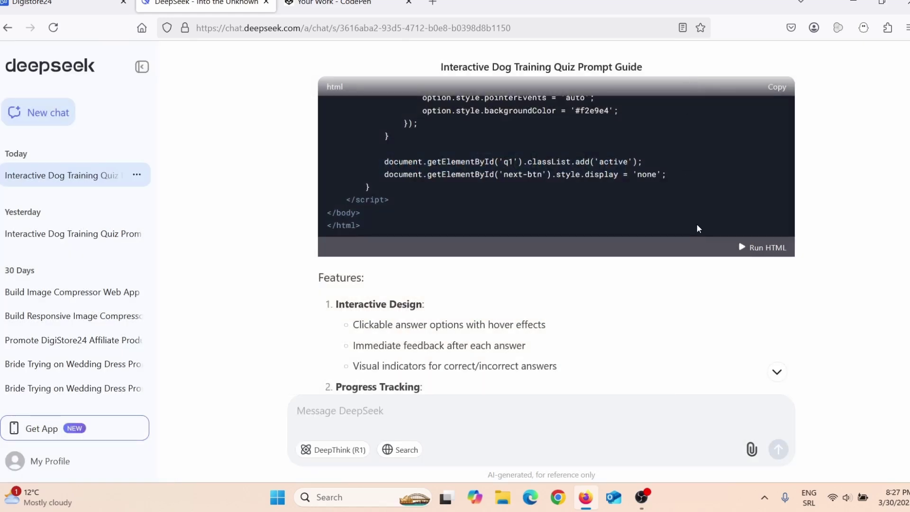
# Step: Paste DeepSeek's quiz HTML into a new CodePen pen and enlarge the preview
pyautogui.click(777, 86)
pyautogui.click(348, 2)
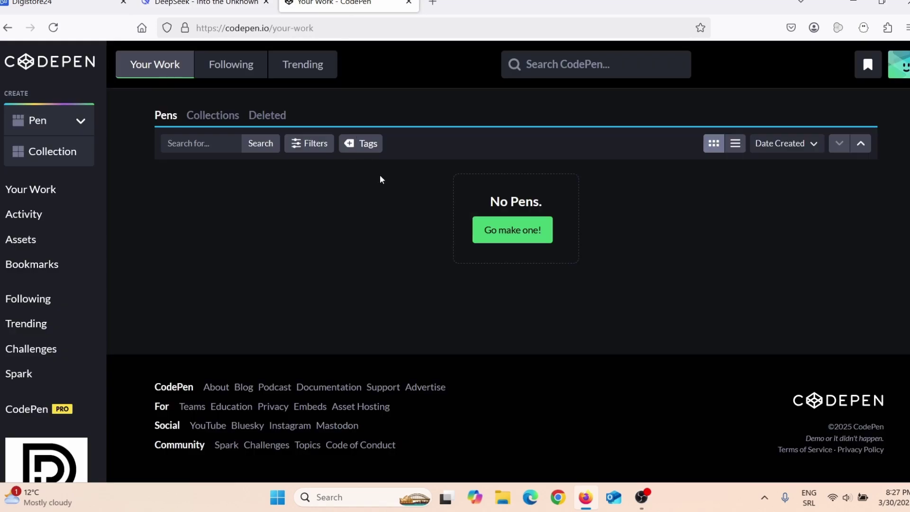
pyautogui.click(511, 233)
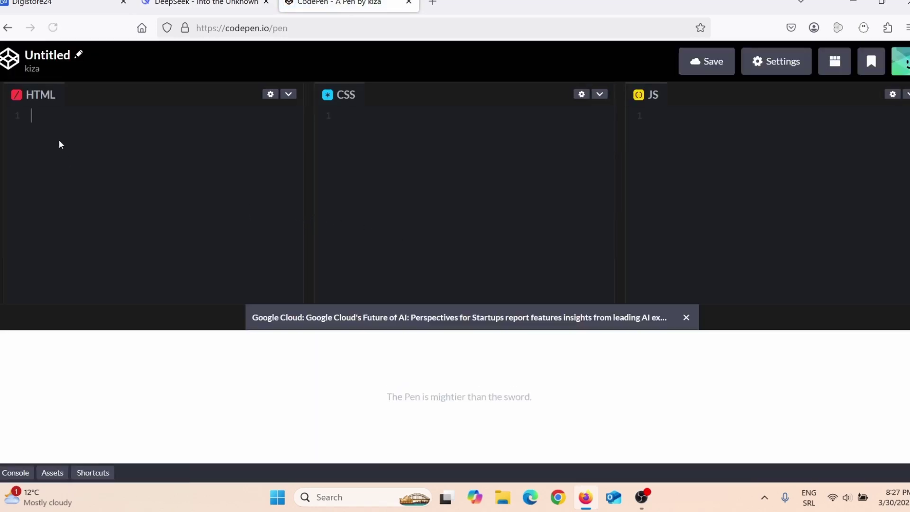
pyautogui.hotkey('ctrl', 'v')
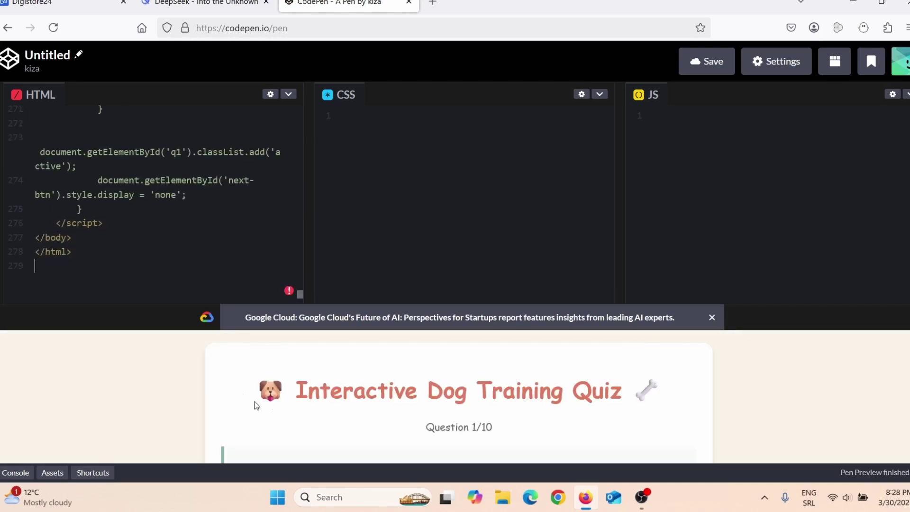
pyautogui.moveTo(749, 326); pyautogui.dragTo(748, 218)
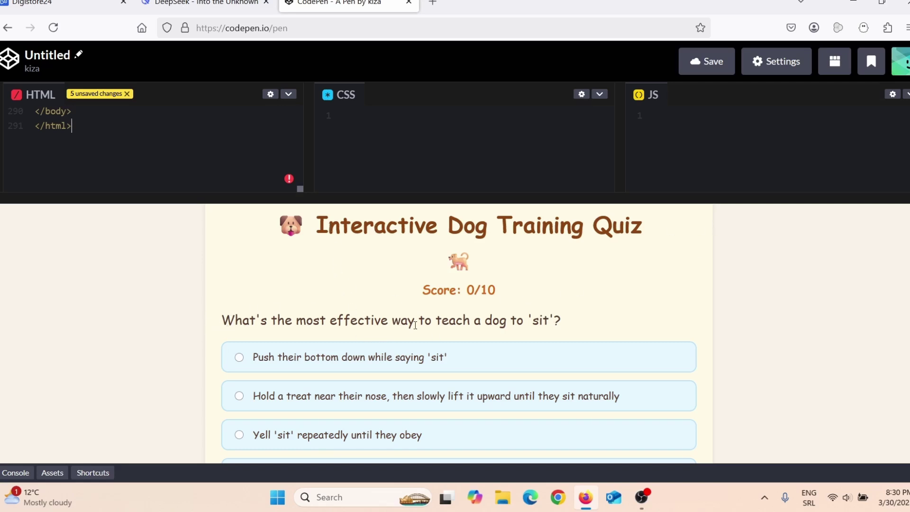
pyautogui.scroll(-2, 578, 333)
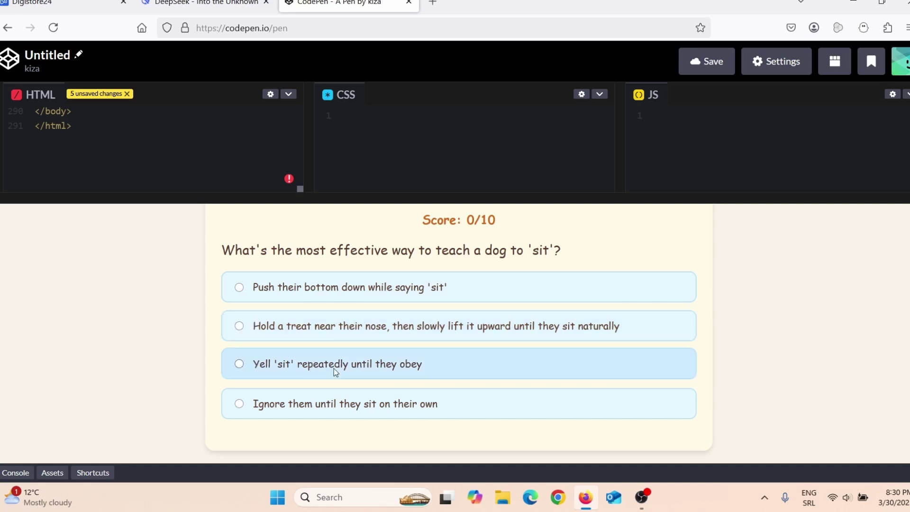
# Step: Answer the 'sit' quiz question with the third option and check the feedback
pyautogui.click(239, 365)
pyautogui.scroll(-3, 446, 371)
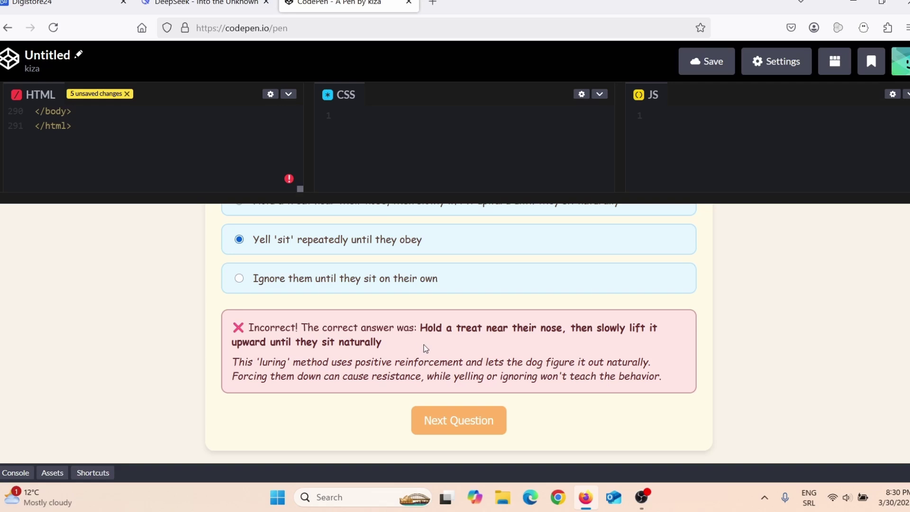
pyautogui.scroll(2, 425, 349)
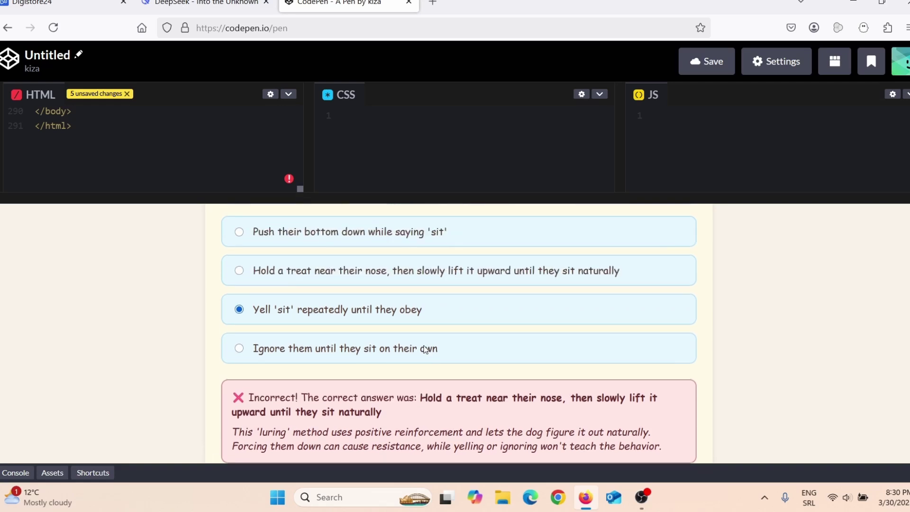
pyautogui.scroll(-2, 425, 349)
pyautogui.moveTo(249, 325); pyautogui.dragTo(641, 376)
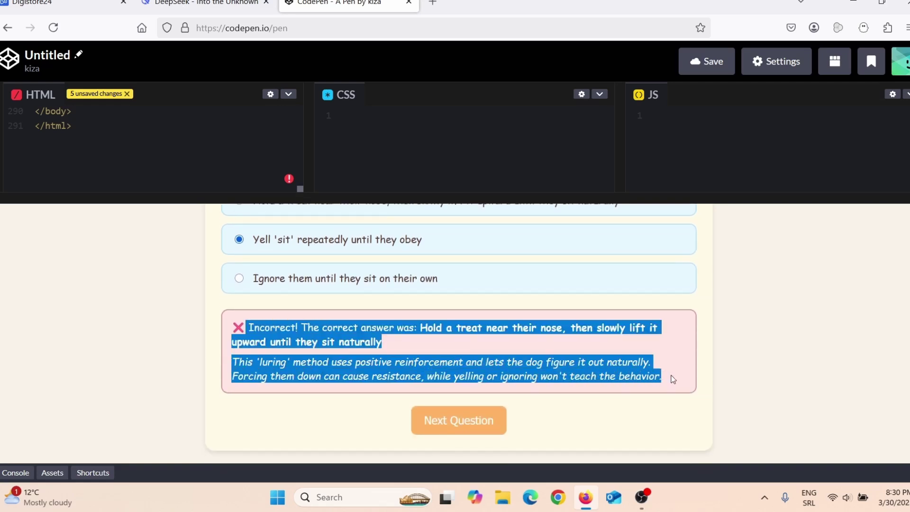
# Step: Advance through the jumping-on-guests question, then return to Digistore24
pyautogui.click(452, 427)
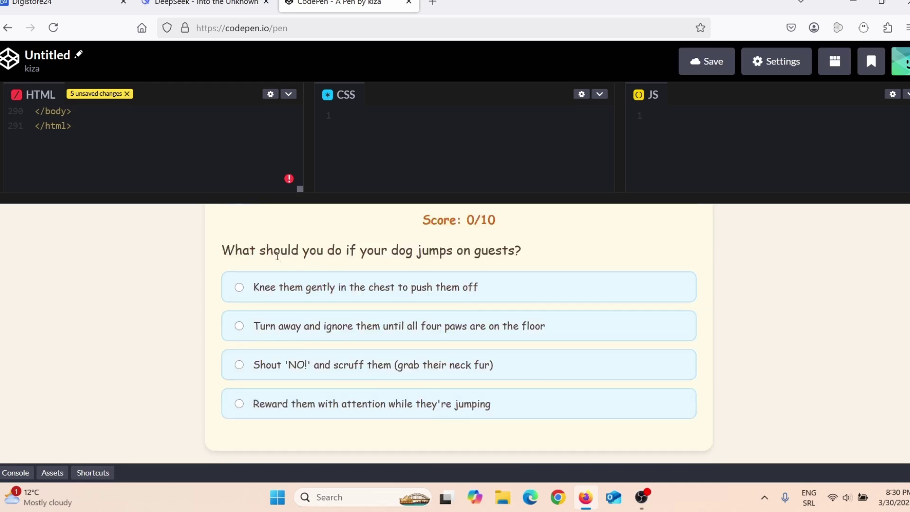
pyautogui.click(239, 287)
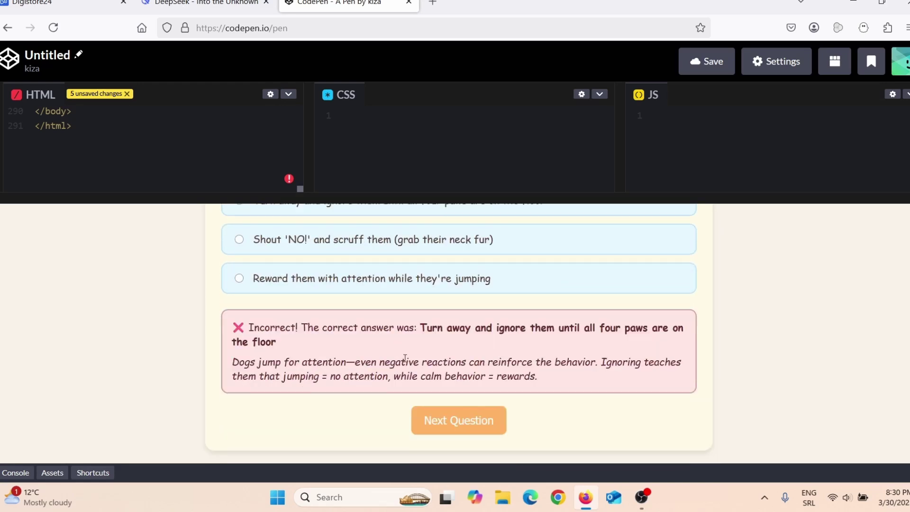
pyautogui.click(465, 422)
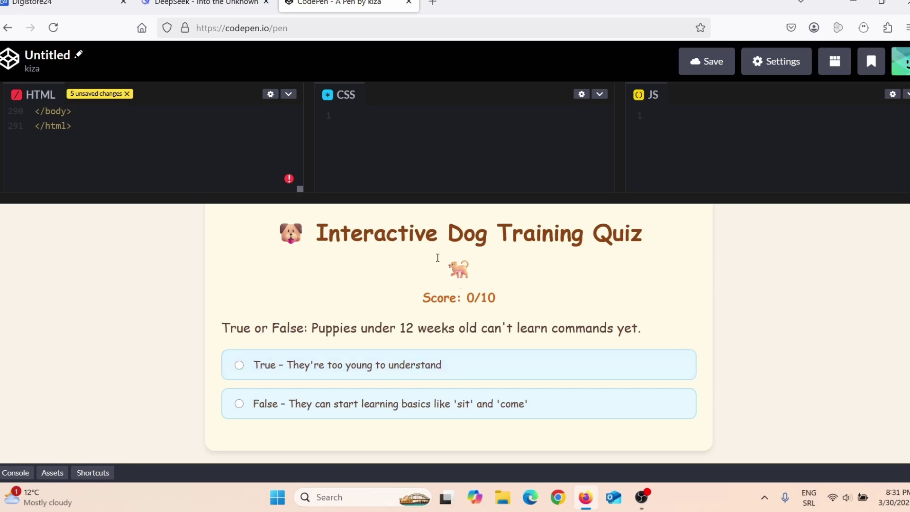
pyautogui.click(33, 6)
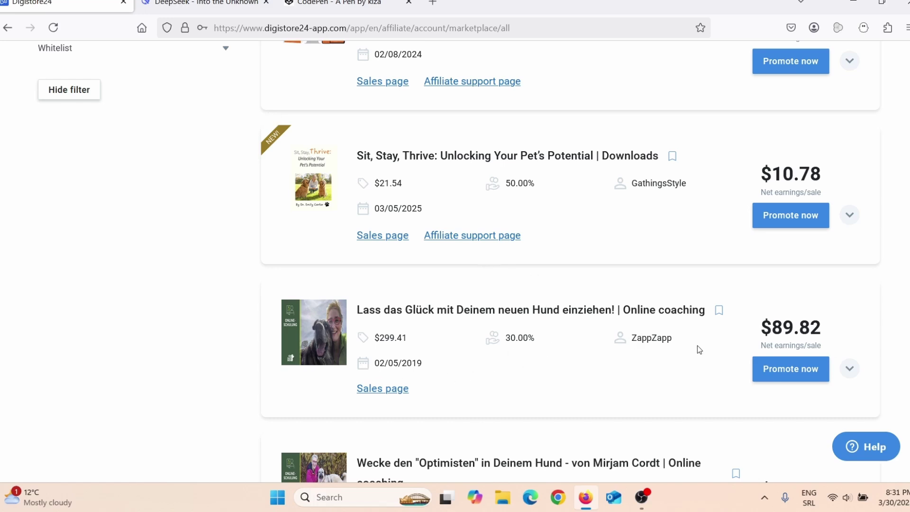
# Step: Copy the Dog Health eBook promolink and return to the DeepSeek chat
pyautogui.scroll(8, 689, 321)
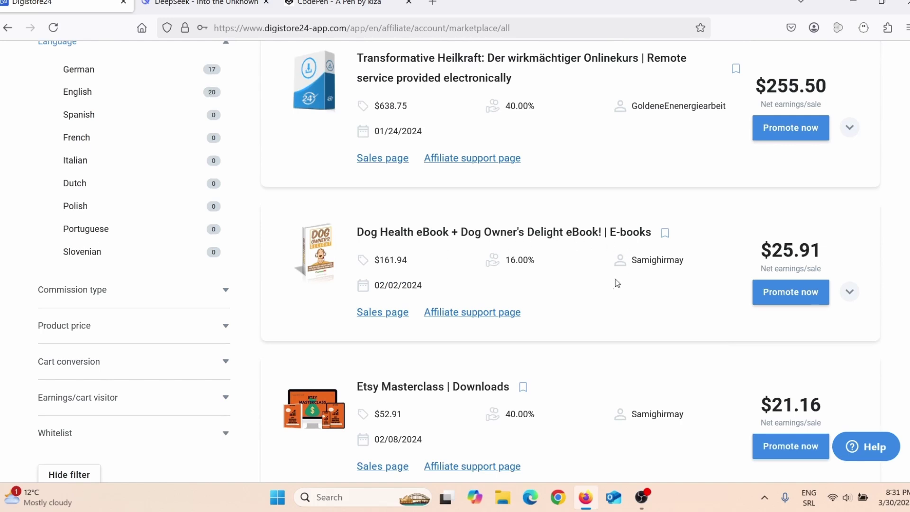
pyautogui.click(799, 300)
pyautogui.moveTo(545, 292); pyautogui.dragTo(298, 290)
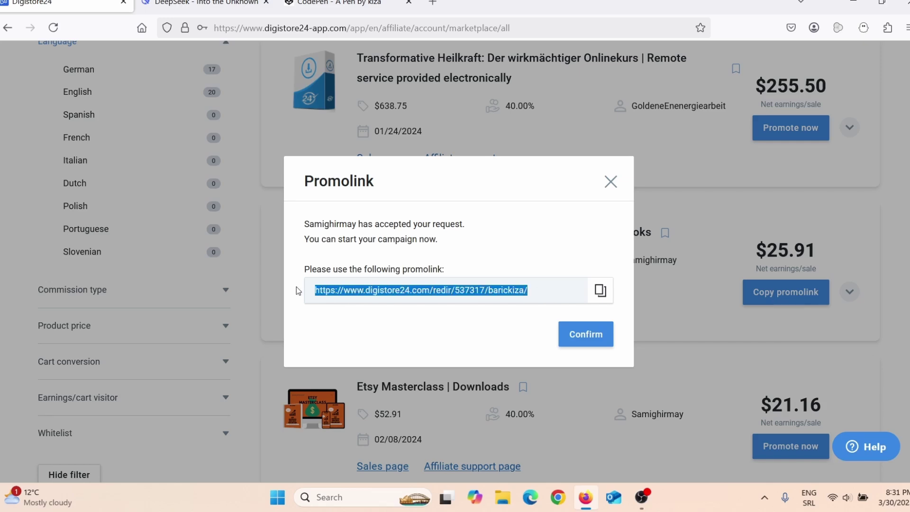
pyautogui.click(598, 296)
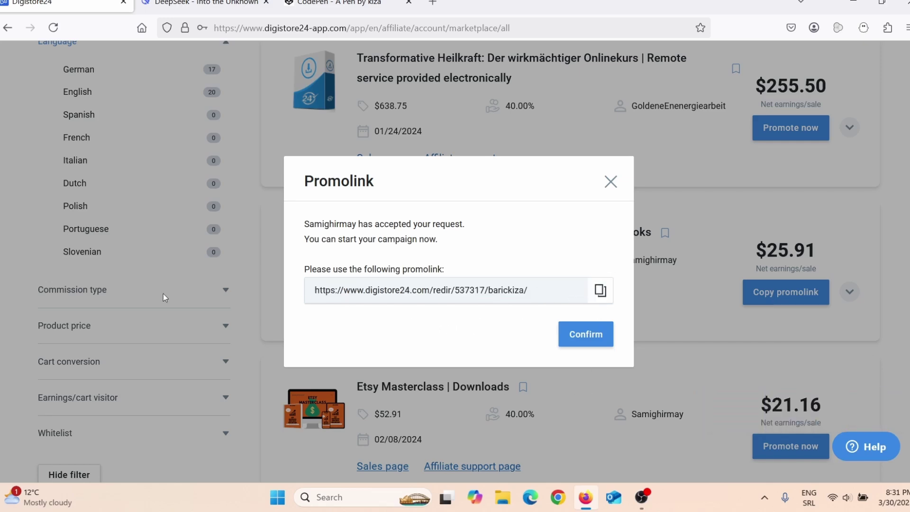
pyautogui.click(184, 9)
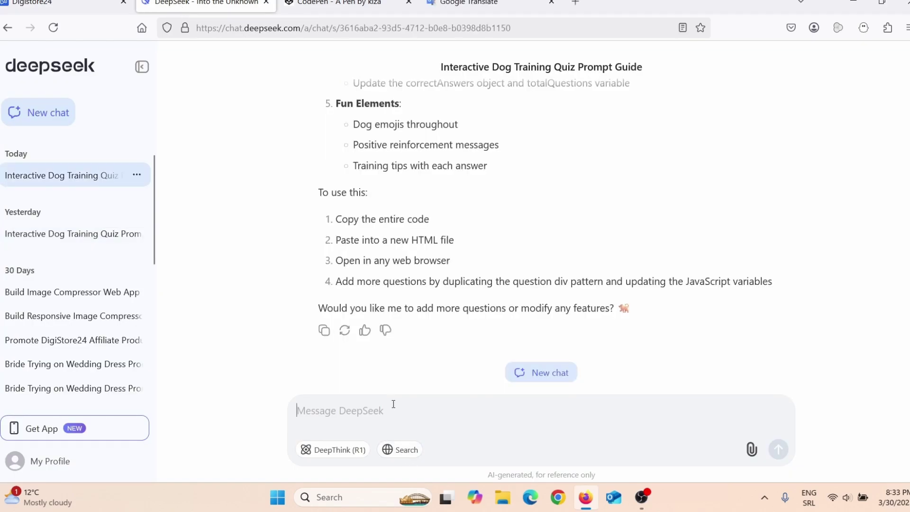
# Step: Ask DeepSeek to add a 'Does your dog need training?' promolink at the quiz bottom
pyautogui.hotkey('ctrl', 'v')
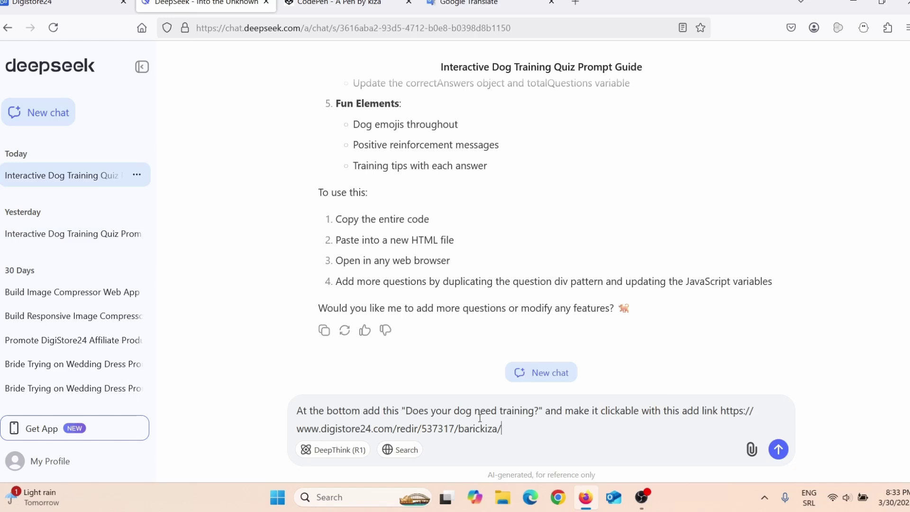
pyautogui.moveTo(540, 411); pyautogui.dragTo(406, 411)
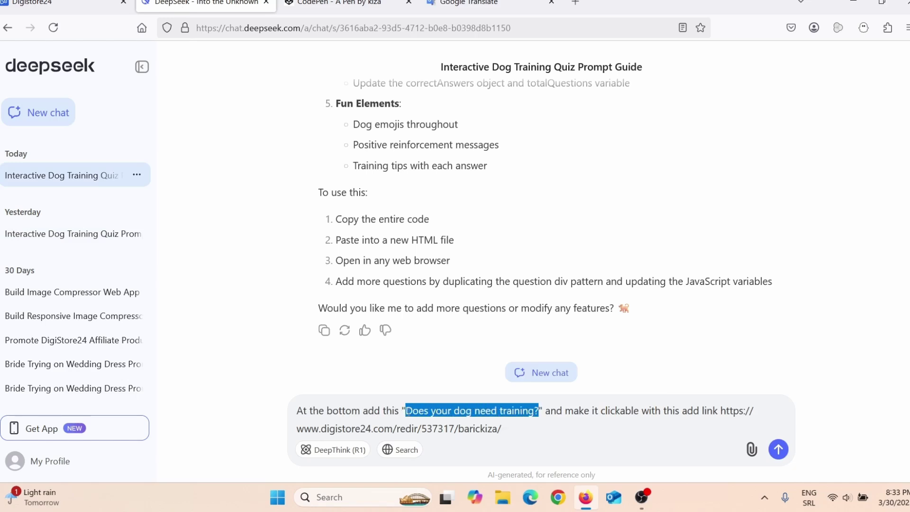
pyautogui.doubleClick(710, 411)
pyautogui.press('BackSpace')
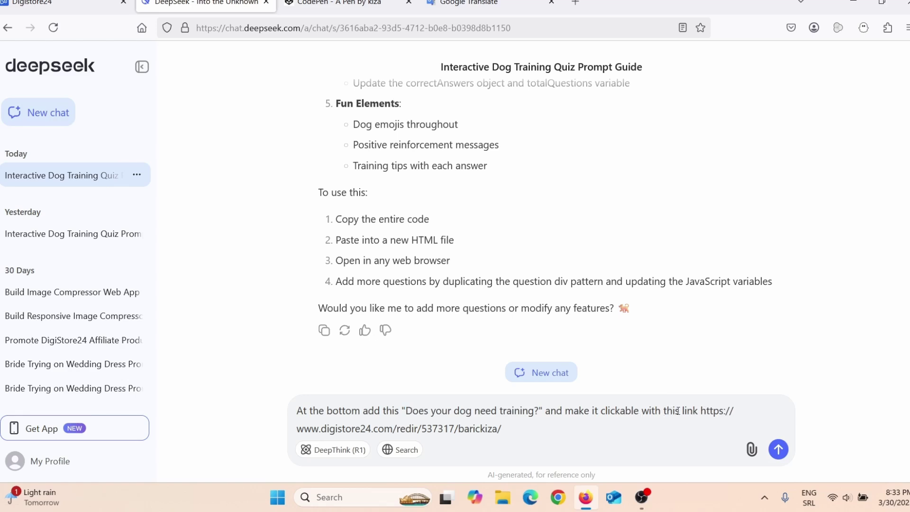
pyautogui.moveTo(702, 410); pyautogui.dragTo(696, 430)
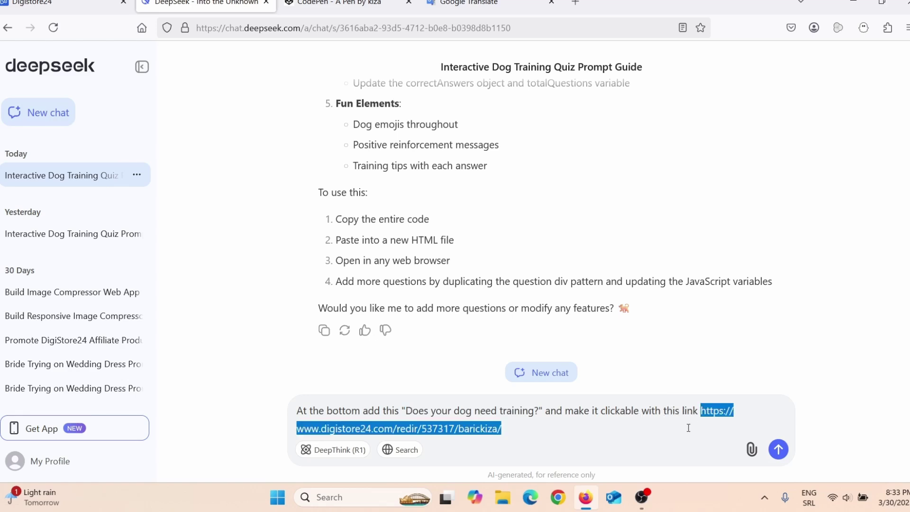
pyautogui.click(520, 429)
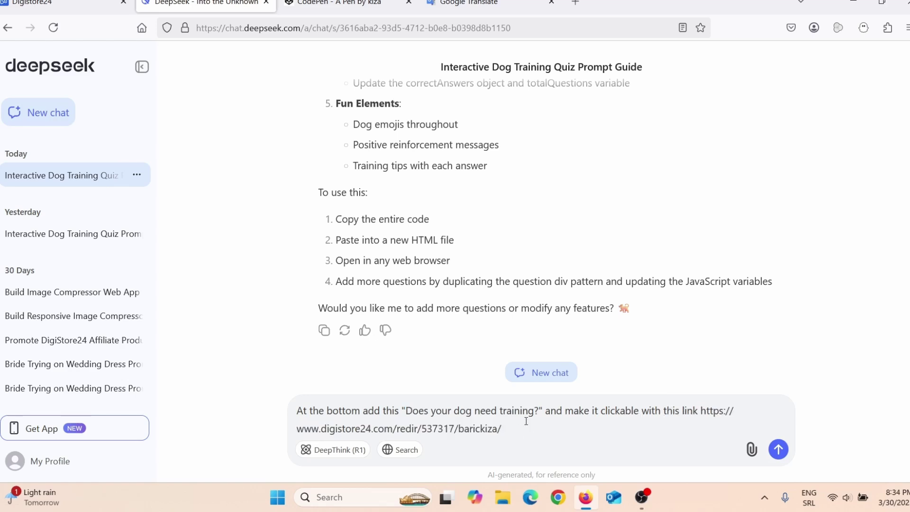
pyautogui.press('Return')
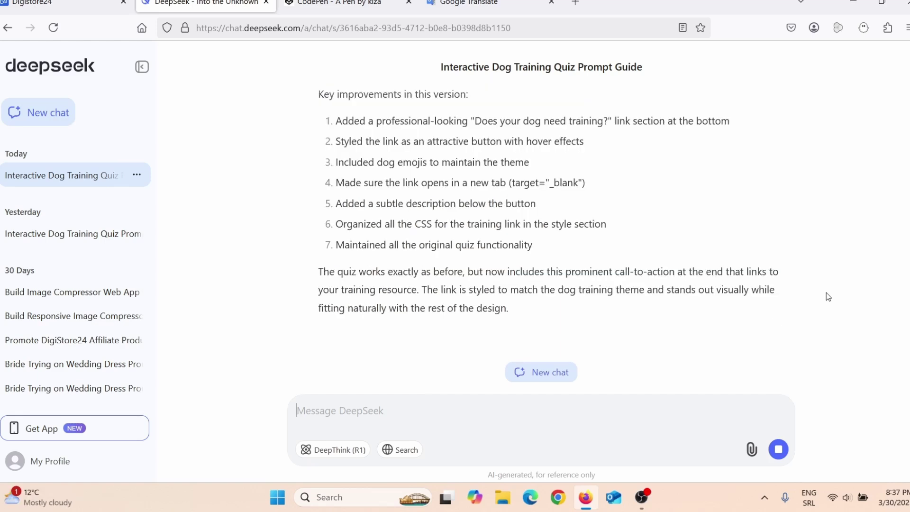
# Step: Copy DeepSeek's updated quiz HTML code
pyautogui.scroll(5, 827, 292)
pyautogui.scroll(2, 827, 291)
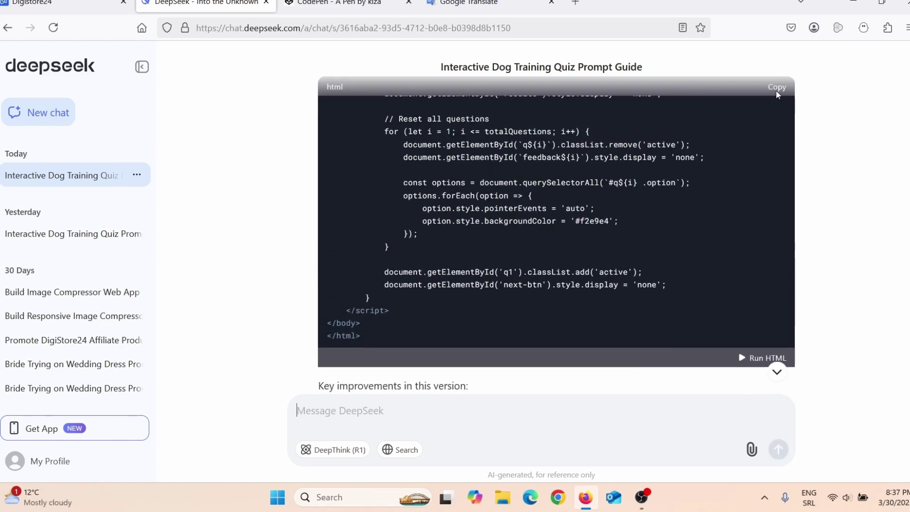
pyautogui.click(782, 90)
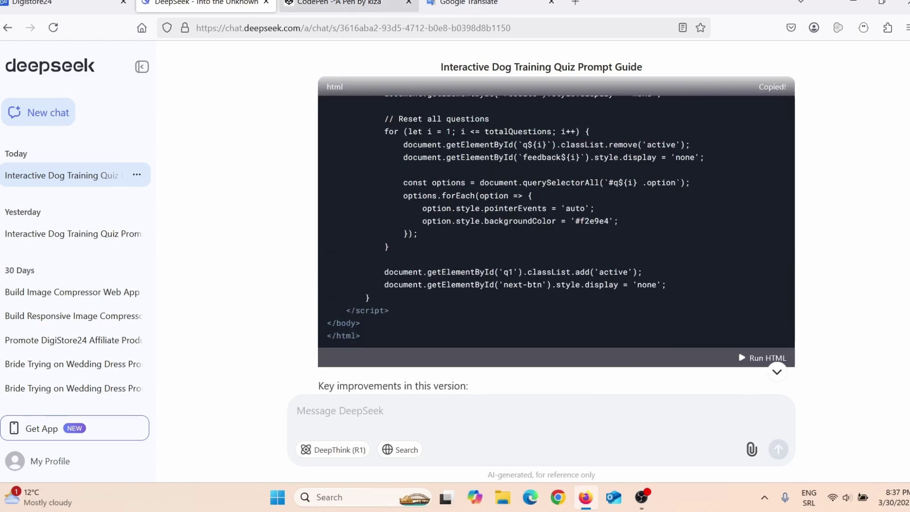
pyautogui.click(377, 13)
# Step: Replace the pen's HTML with the updated quiz code
pyautogui.scroll(-10, 73, 127)
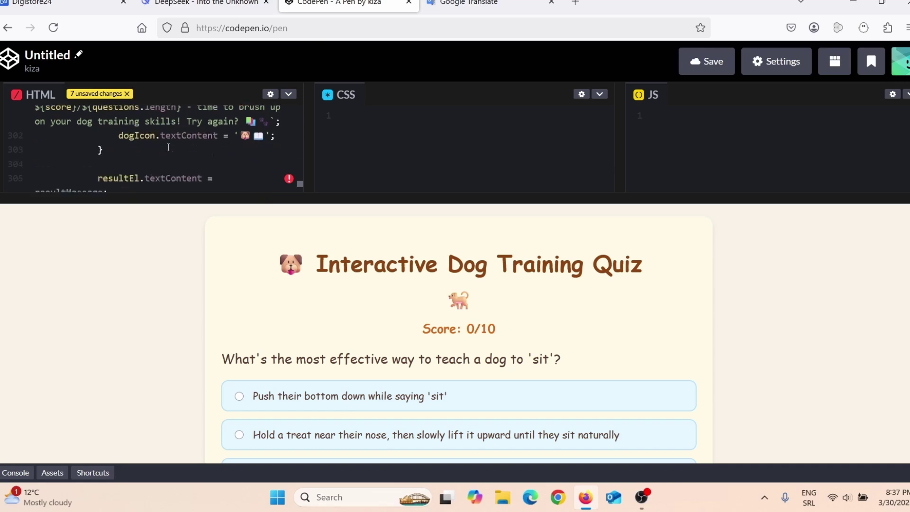
pyautogui.moveTo(18, 143); pyautogui.dragTo(127, 102)
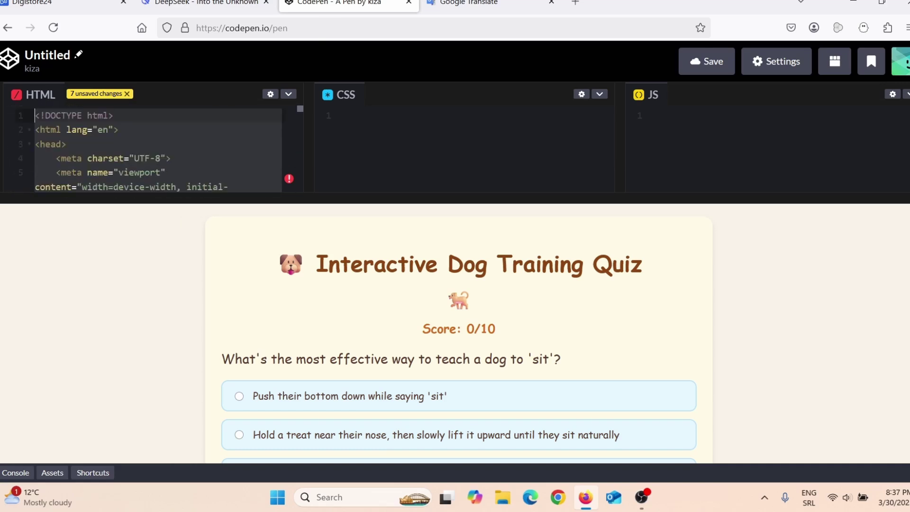
pyautogui.press('BackSpace')
pyautogui.hotkey('ctrl', 'v')
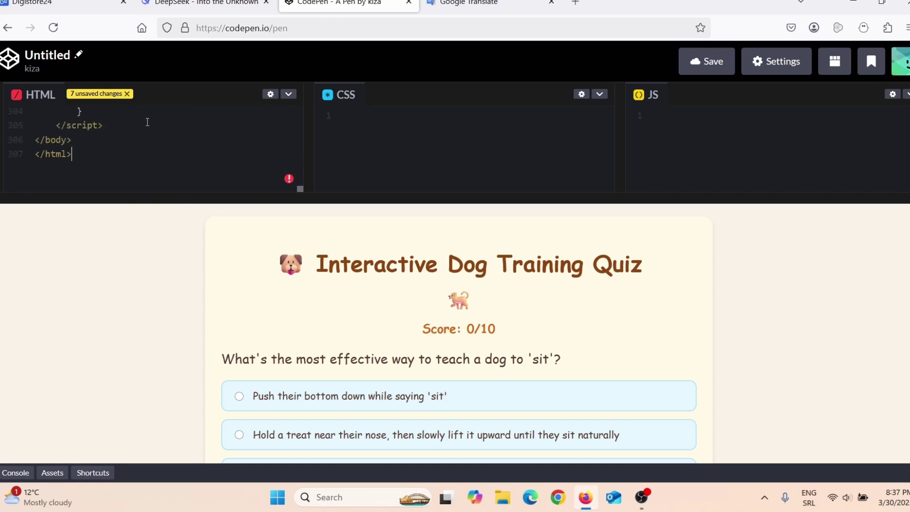
pyautogui.press('Return')
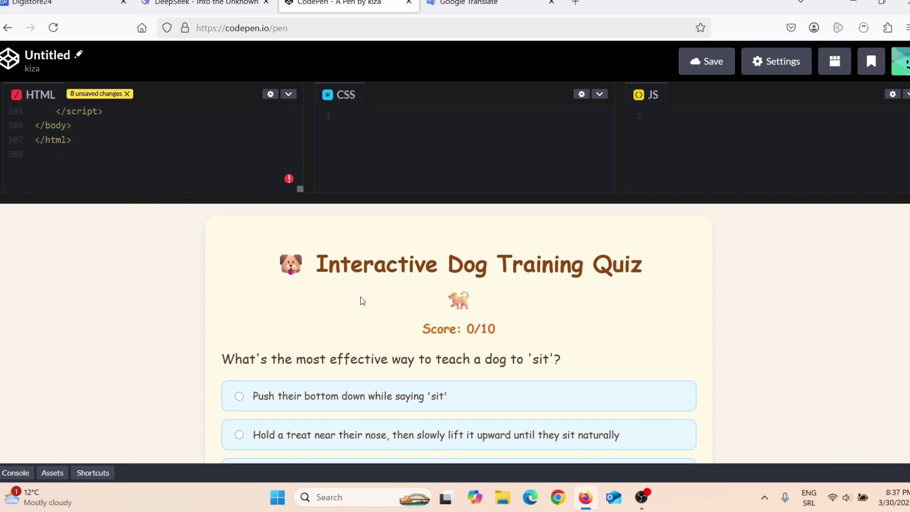
# Step: Test the 'Get Expert Help Now!' button, then close the Page not found tab it opened
pyautogui.scroll(-2, 550, 345)
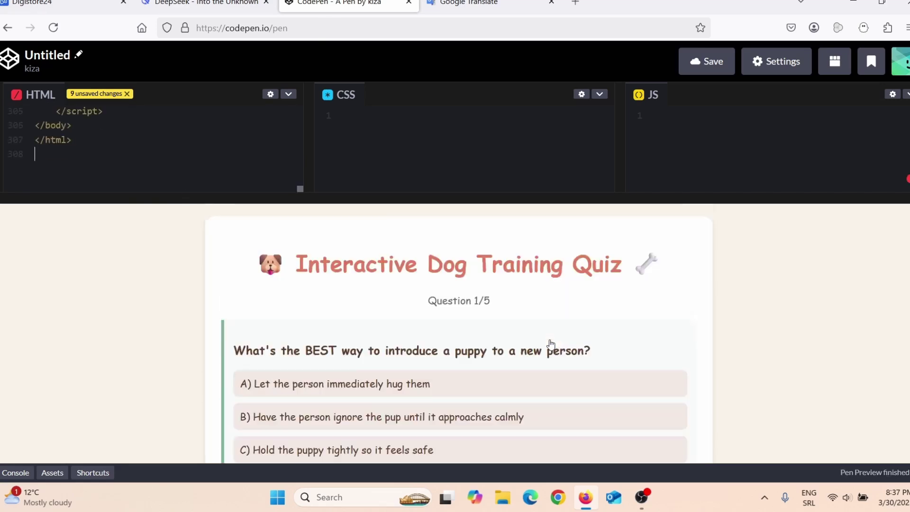
pyautogui.scroll(-4, 551, 345)
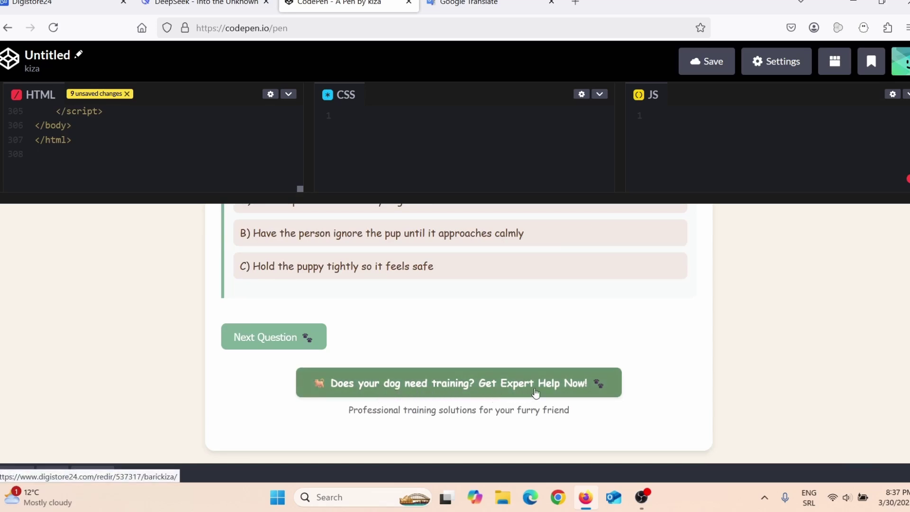
pyautogui.click(499, 390)
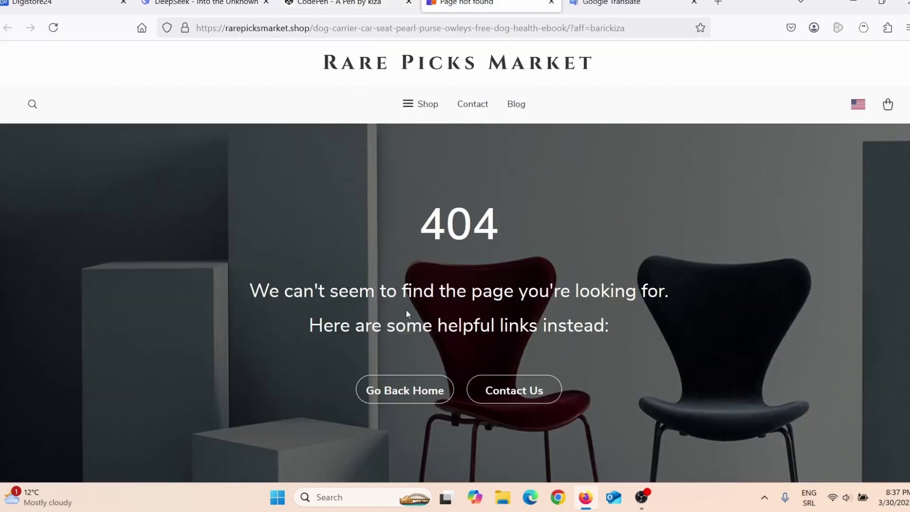
pyautogui.click(551, 2)
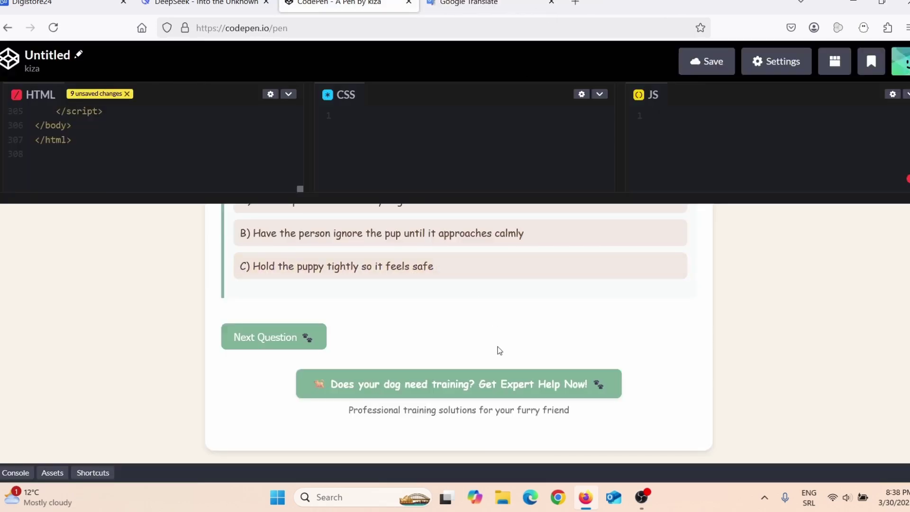